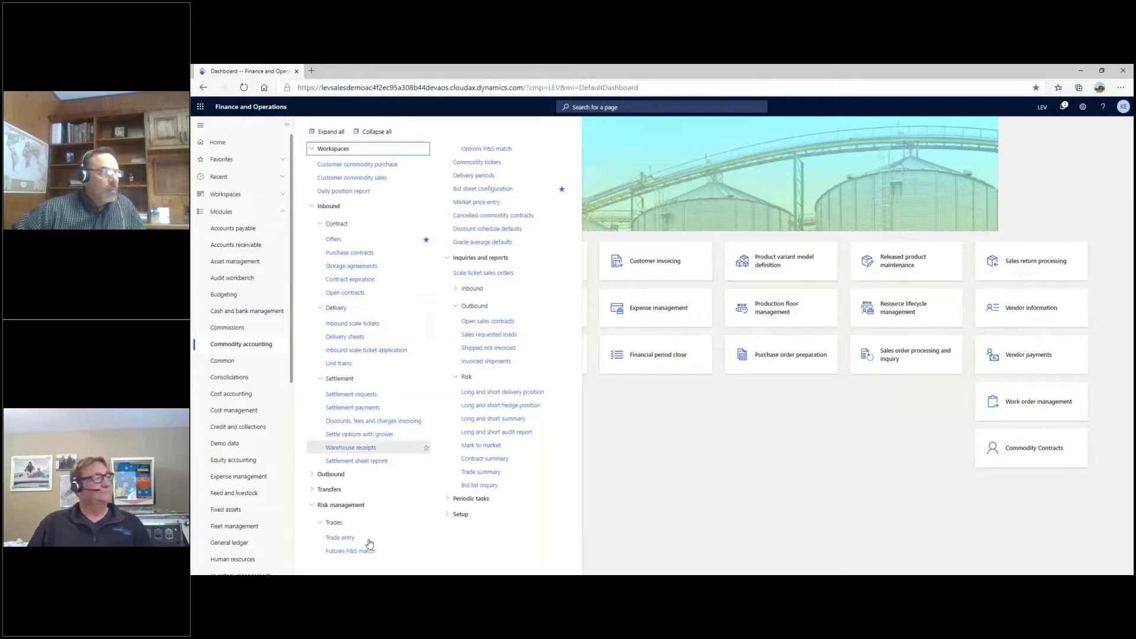
Step: Open the outbound Sales contracts list showing branch BAR's five cash contracts
left_click(312, 474)
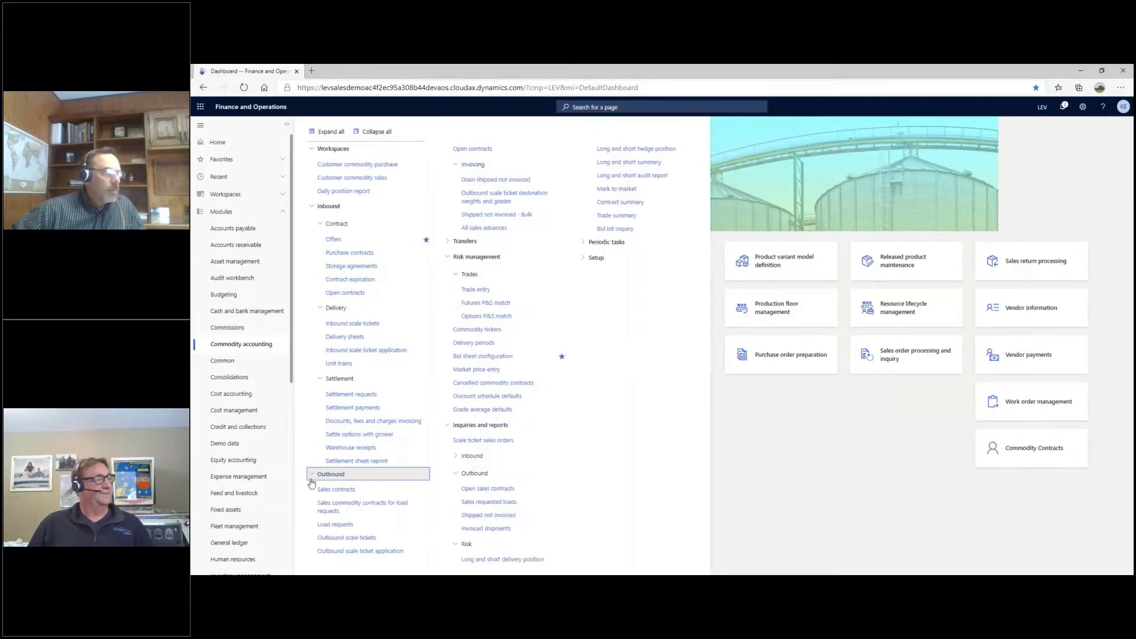
left_click(336, 489)
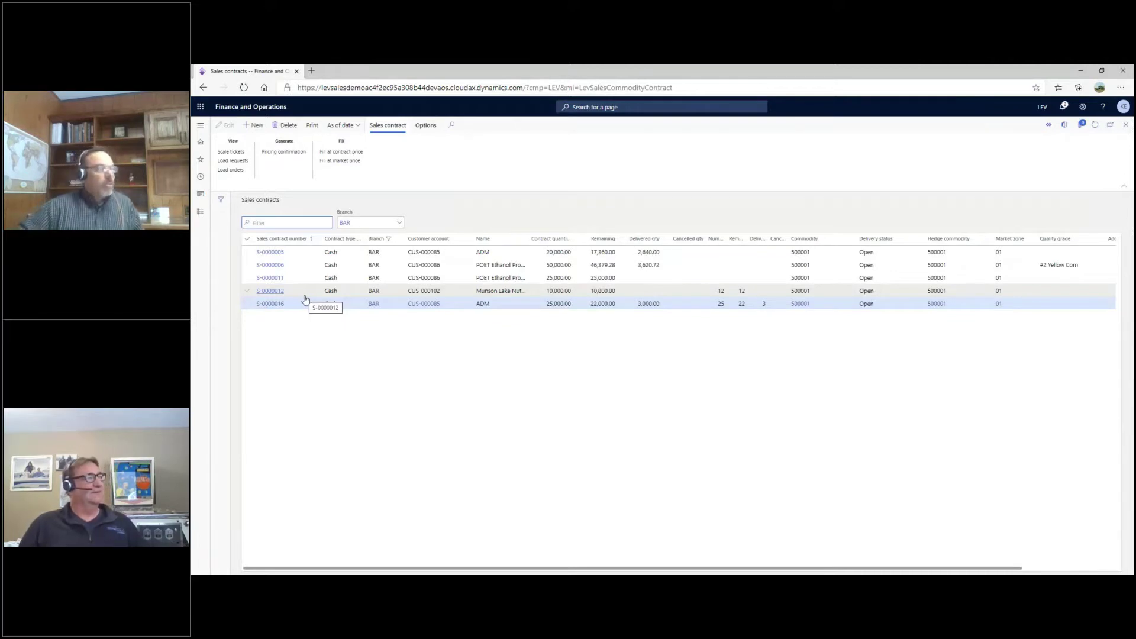
left_click(269, 304)
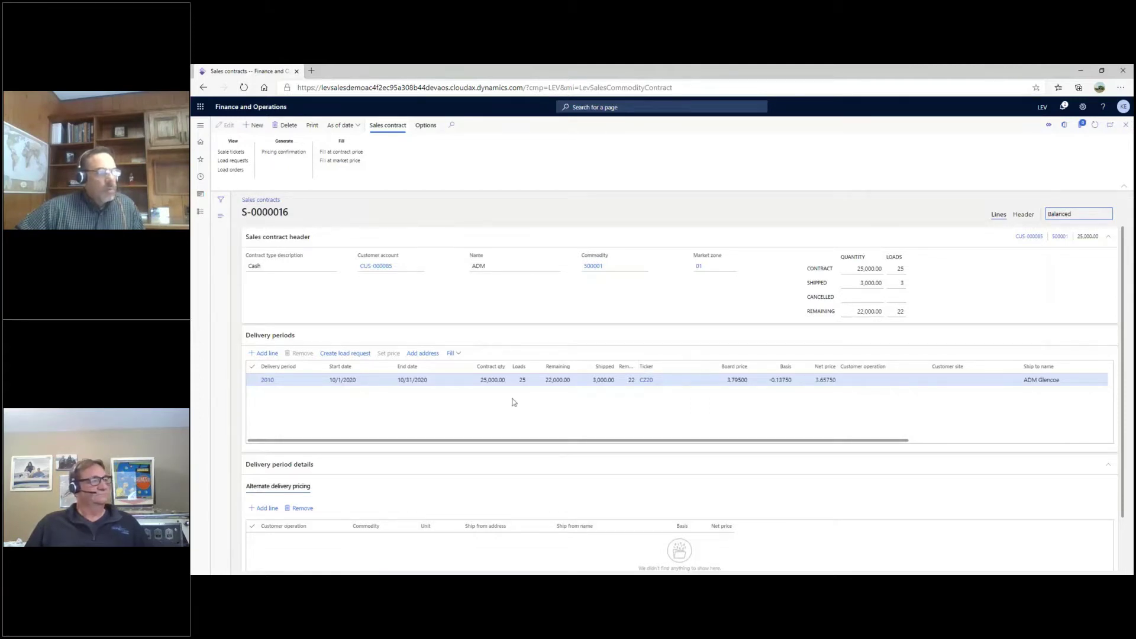
left_click_drag(751, 443, 868, 439)
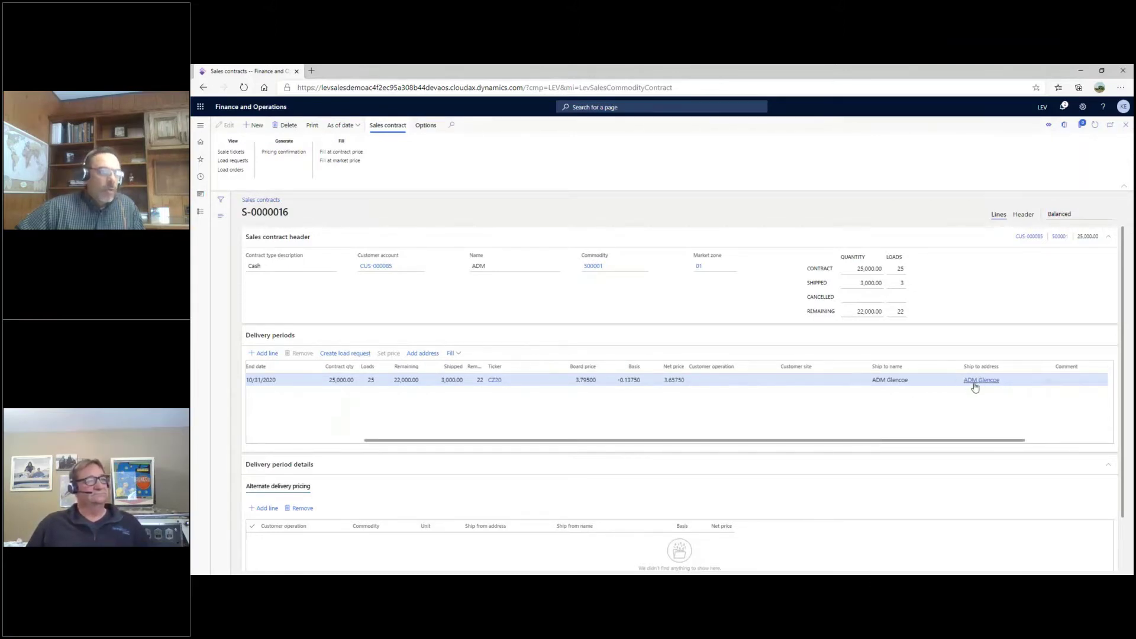
mouse_move(975, 387)
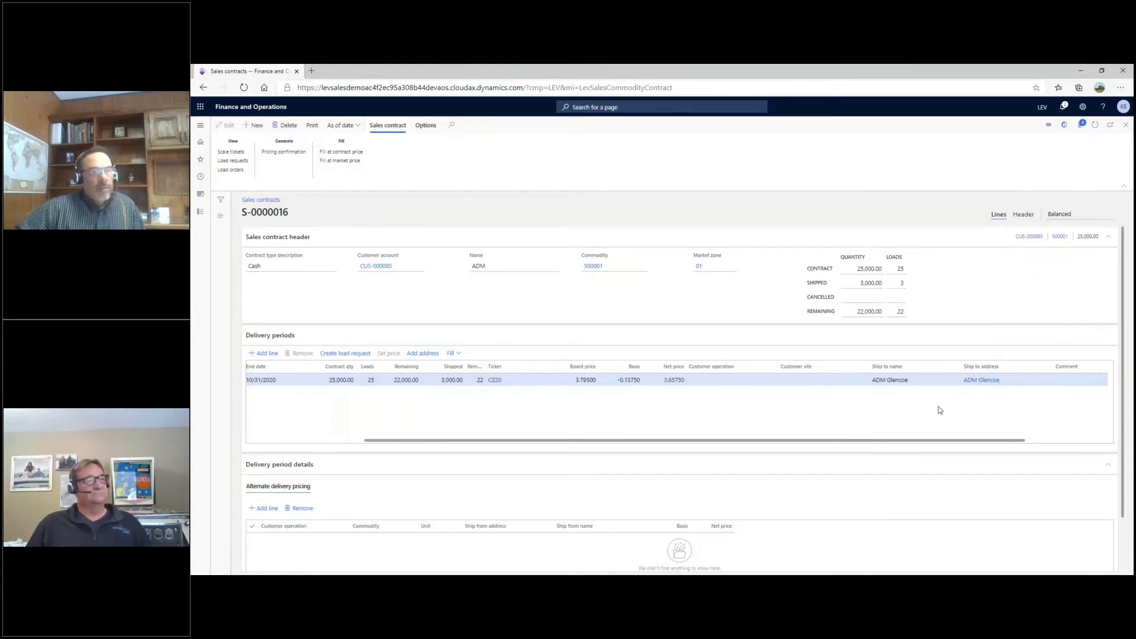
left_click_drag(1122, 414, 1126, 469)
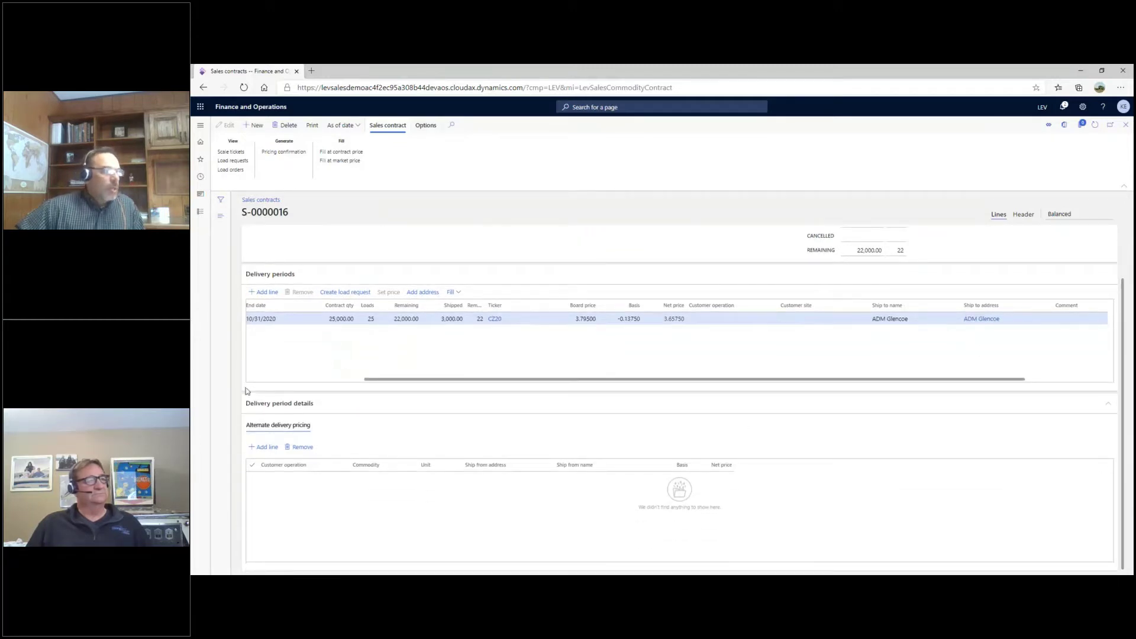
left_click(262, 447)
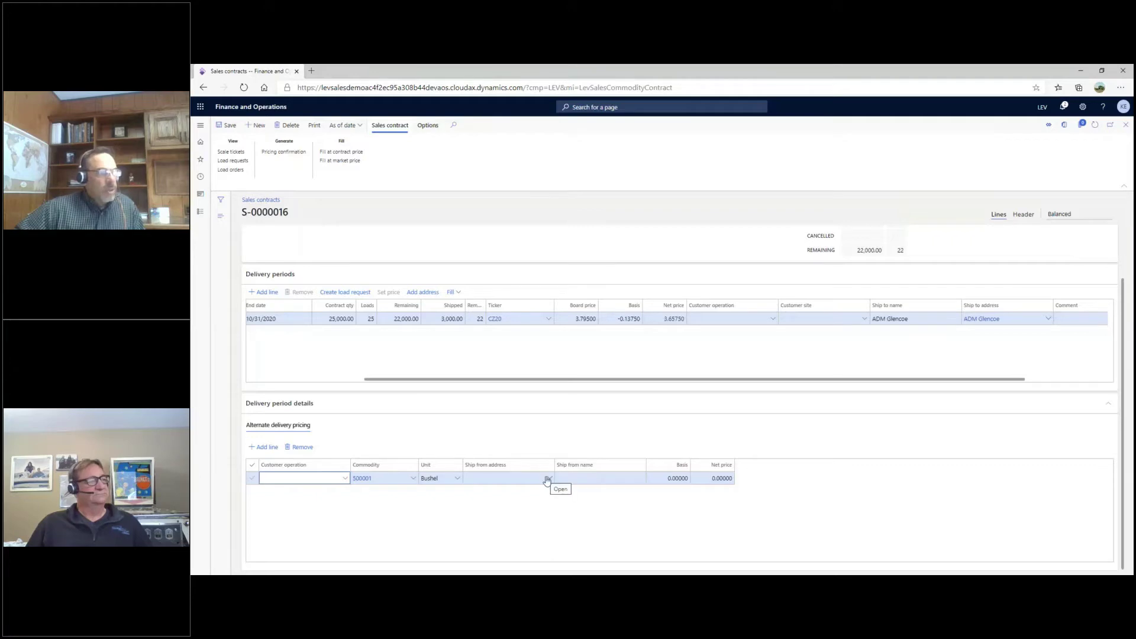
left_click(547, 480)
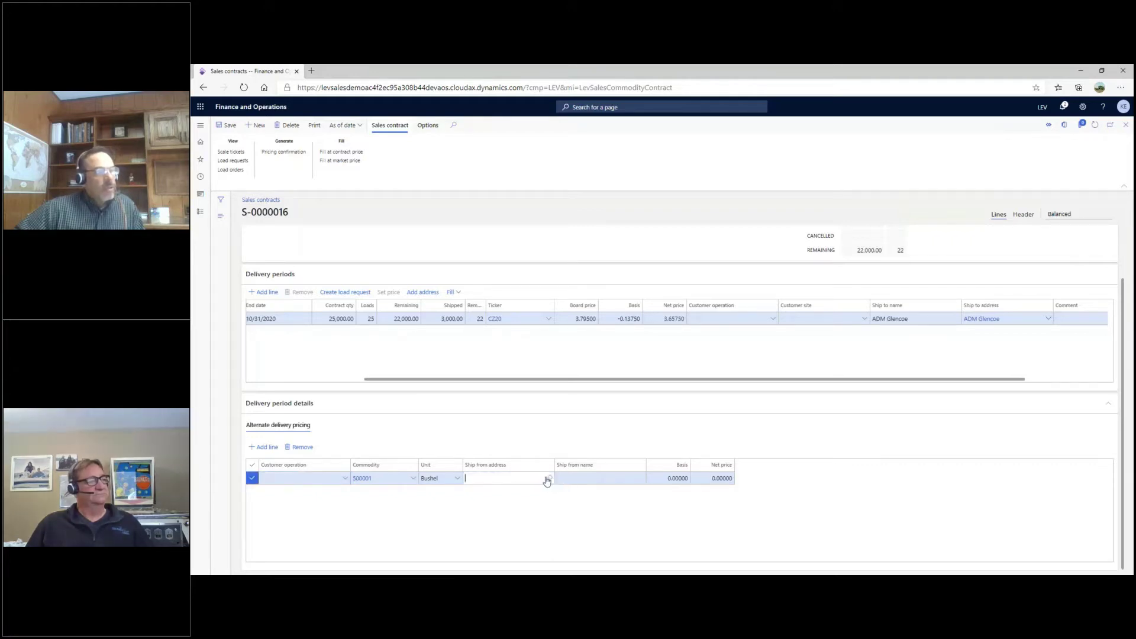
left_click(549, 478)
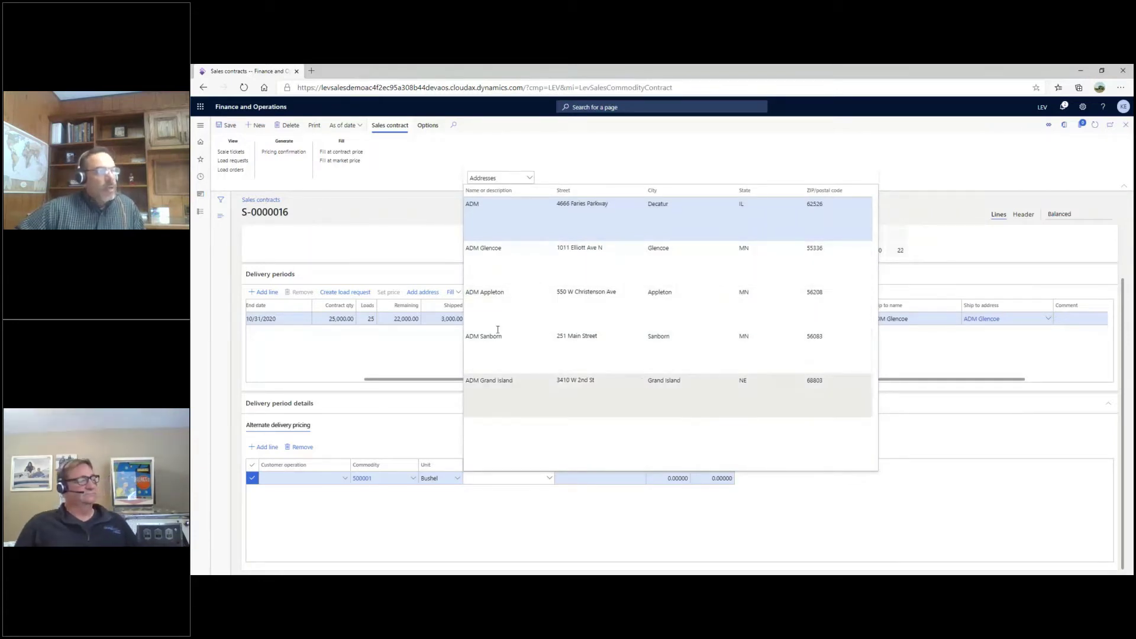
left_click(493, 292)
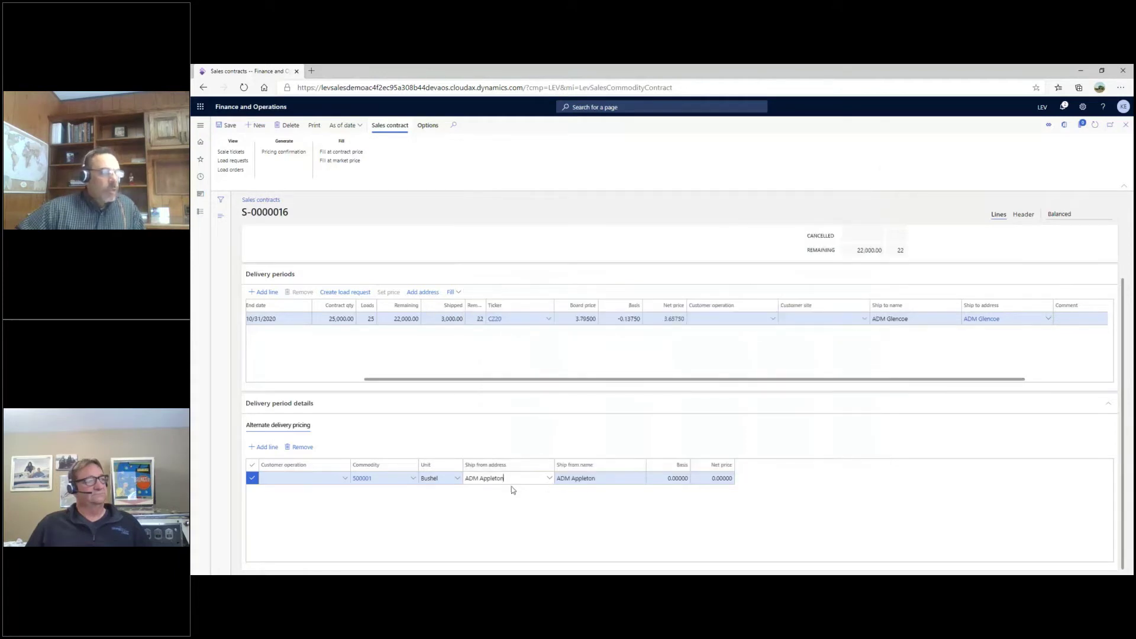
left_click(661, 477)
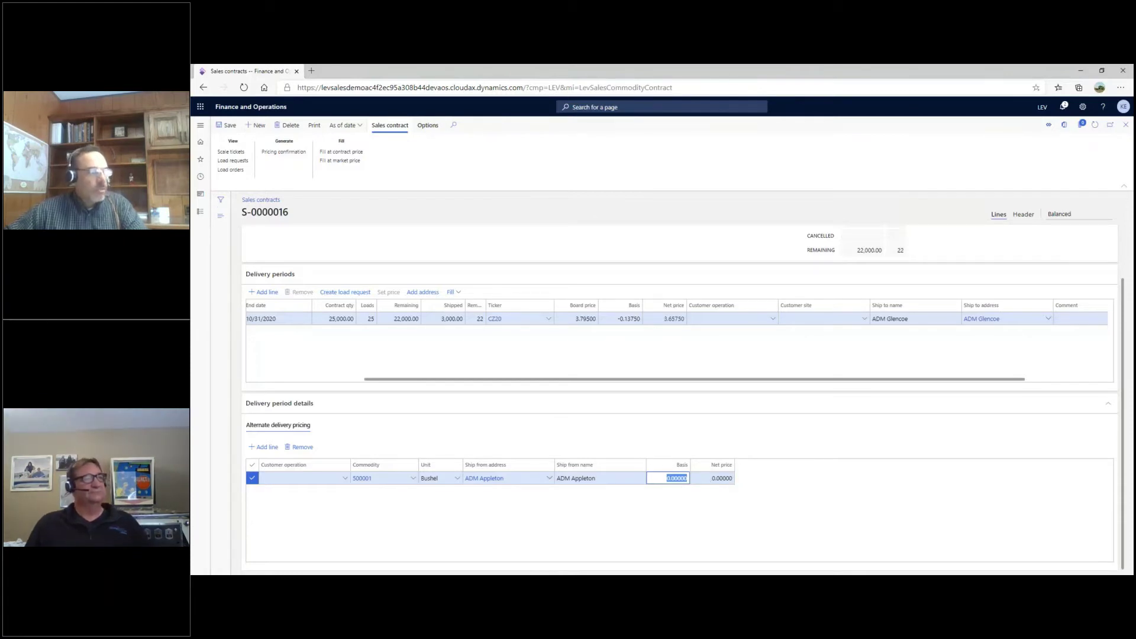
Step: Delete the alternate delivery pricing line, then review the header's discounts, addresses and hedge commodity details
left_click(304, 448)
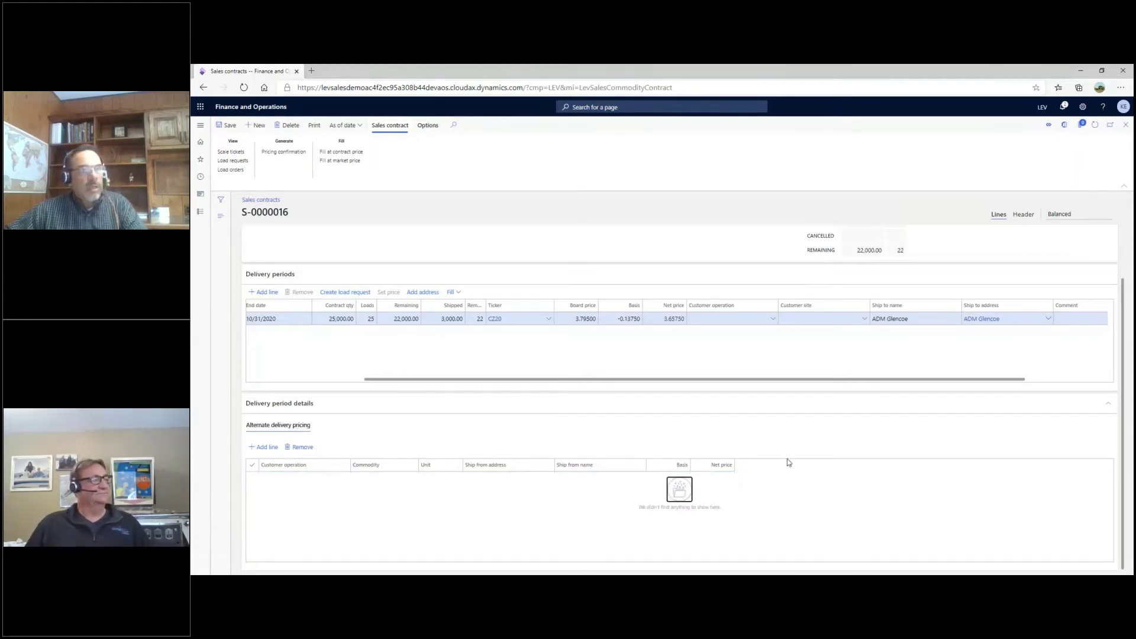
left_click(1024, 214)
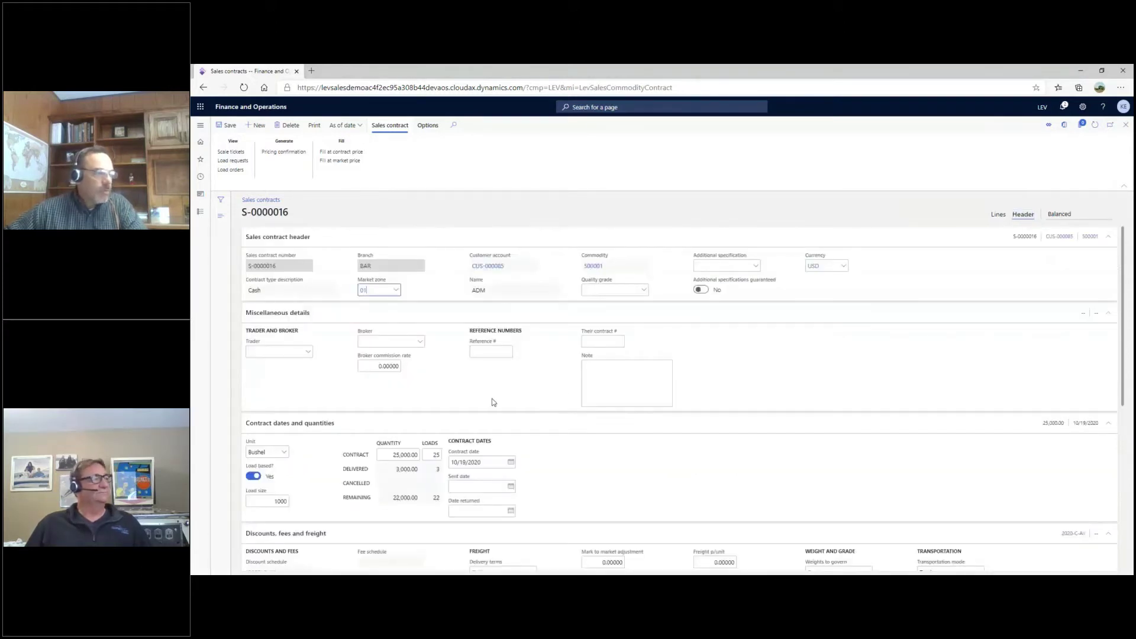
scroll(521, 368, "down", 1)
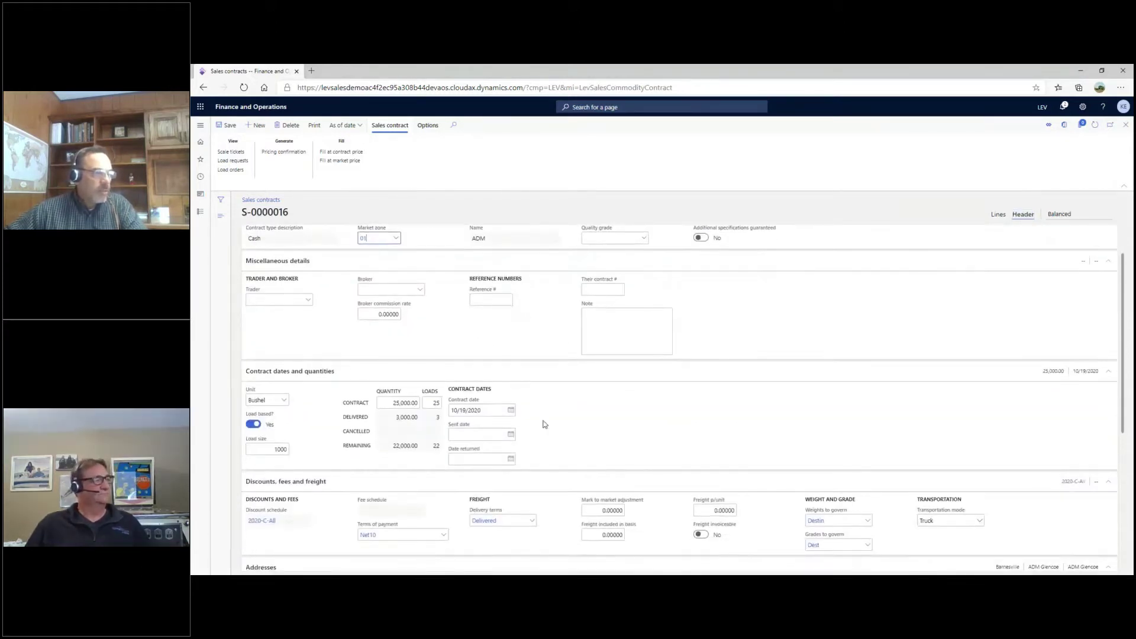
scroll(540, 425, "down", 1)
scroll(540, 411, "down", 2)
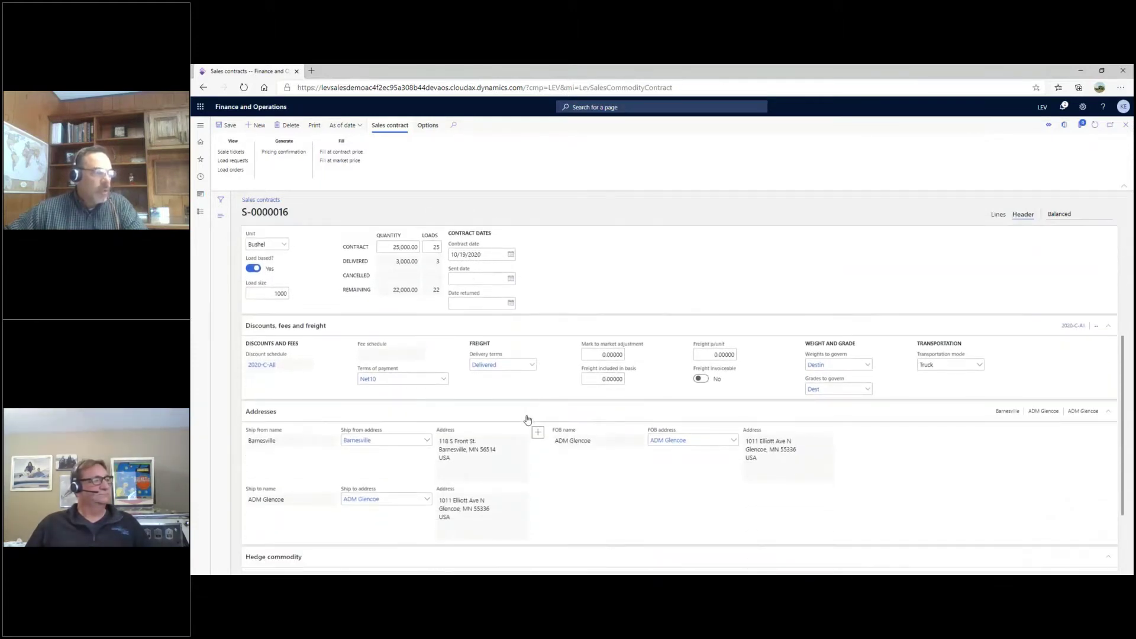
scroll(530, 435, "down", 1)
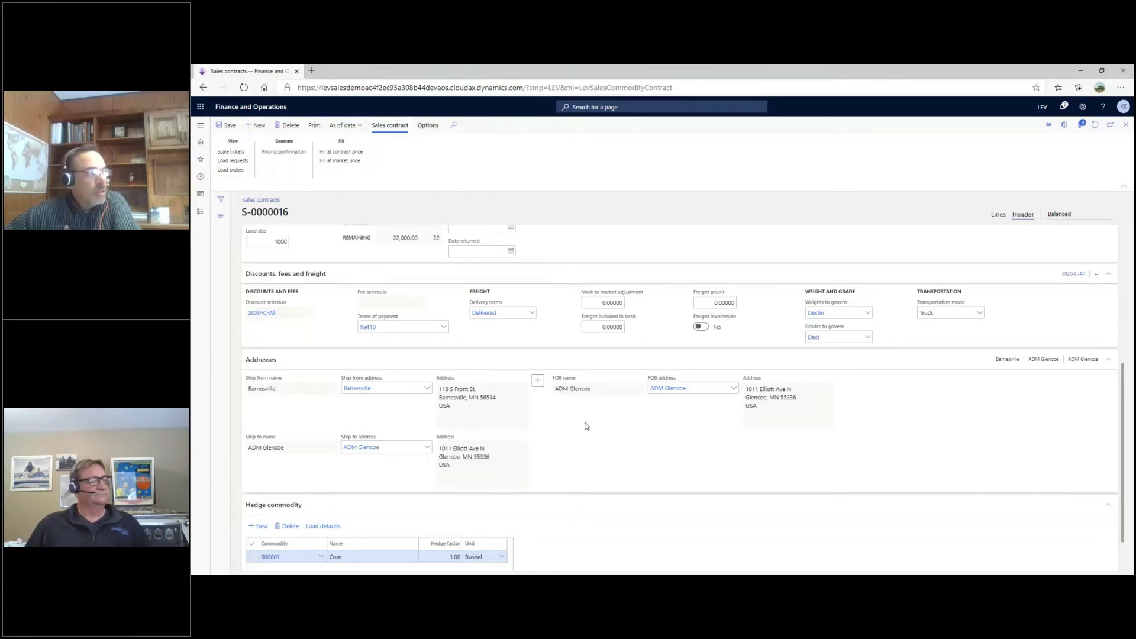
scroll(586, 426, "down", 1)
scroll(586, 426, "up", 4)
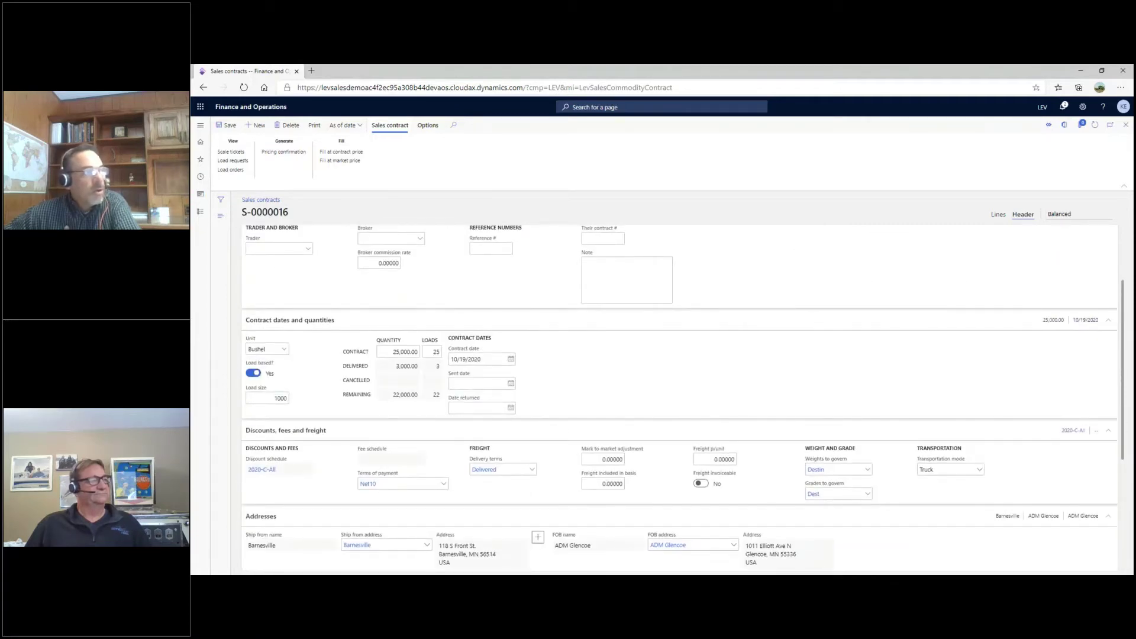
Step: Close contract S-0000016 and the Sales contracts list to return to the Levridge dashboard
left_click(1124, 128)
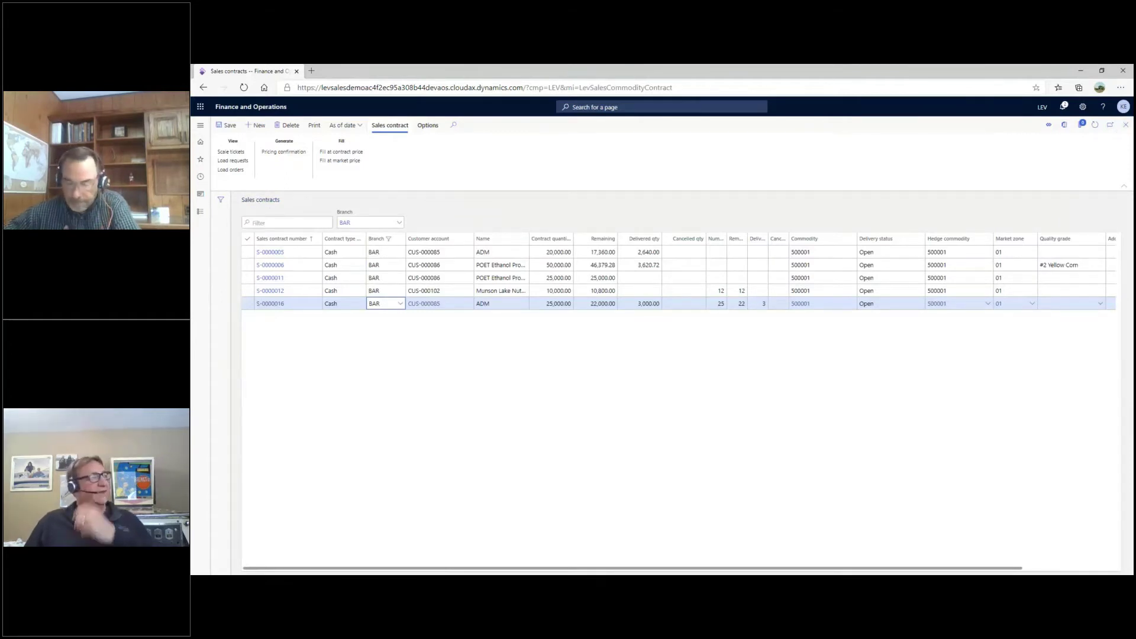
left_click(1126, 125)
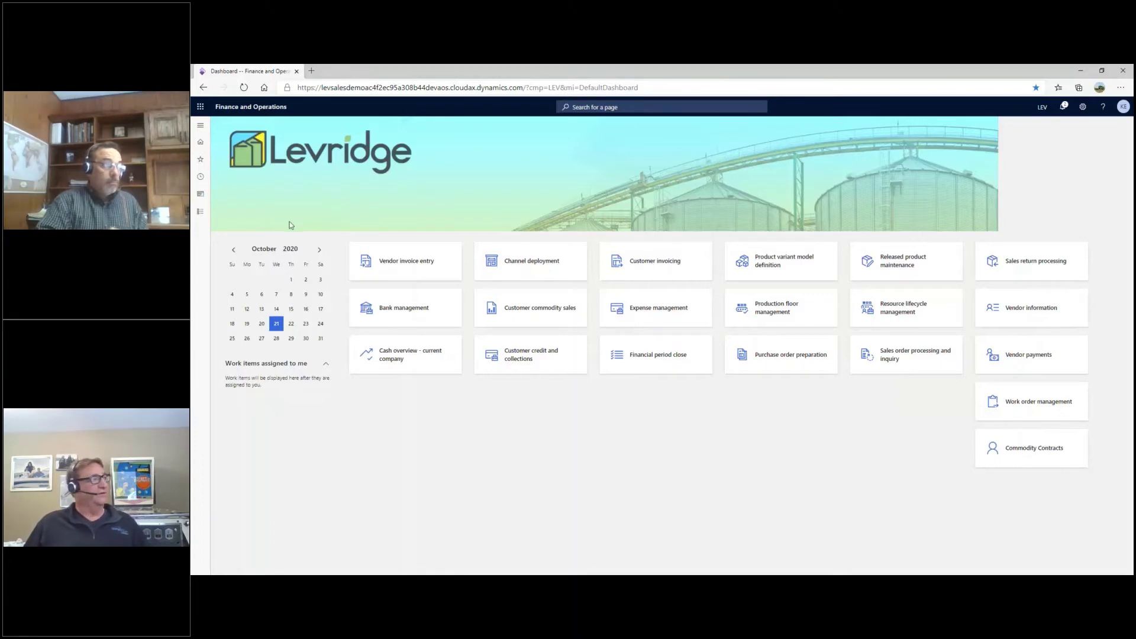
Step: Open the Outbound scale tickets list and the details of ticket BAR-O-000000012
left_click(200, 211)
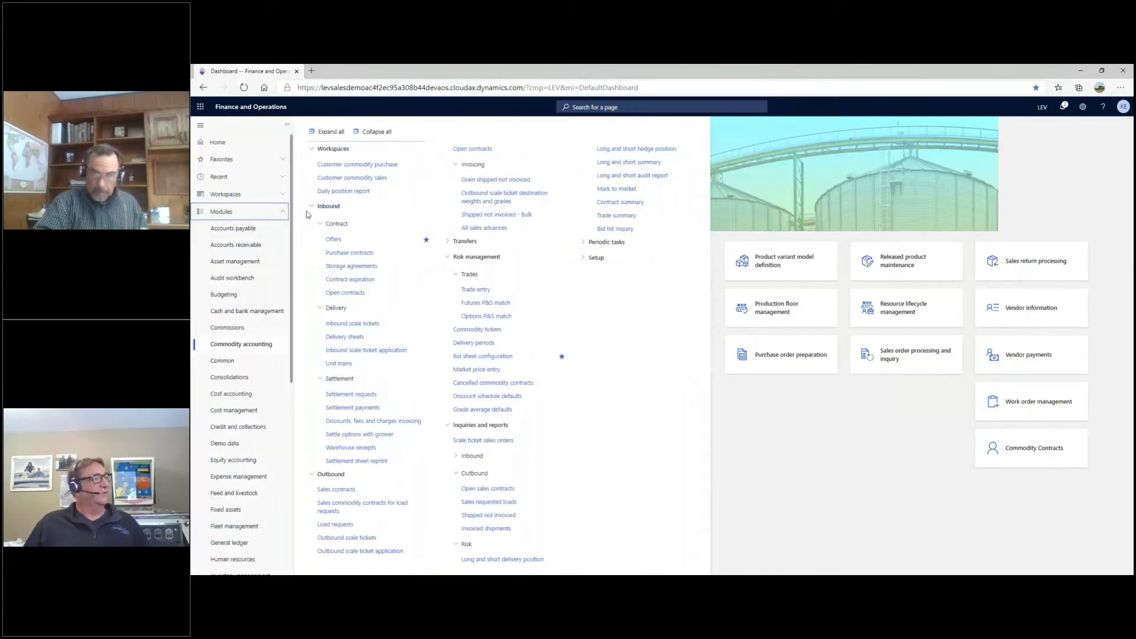
left_click(329, 206)
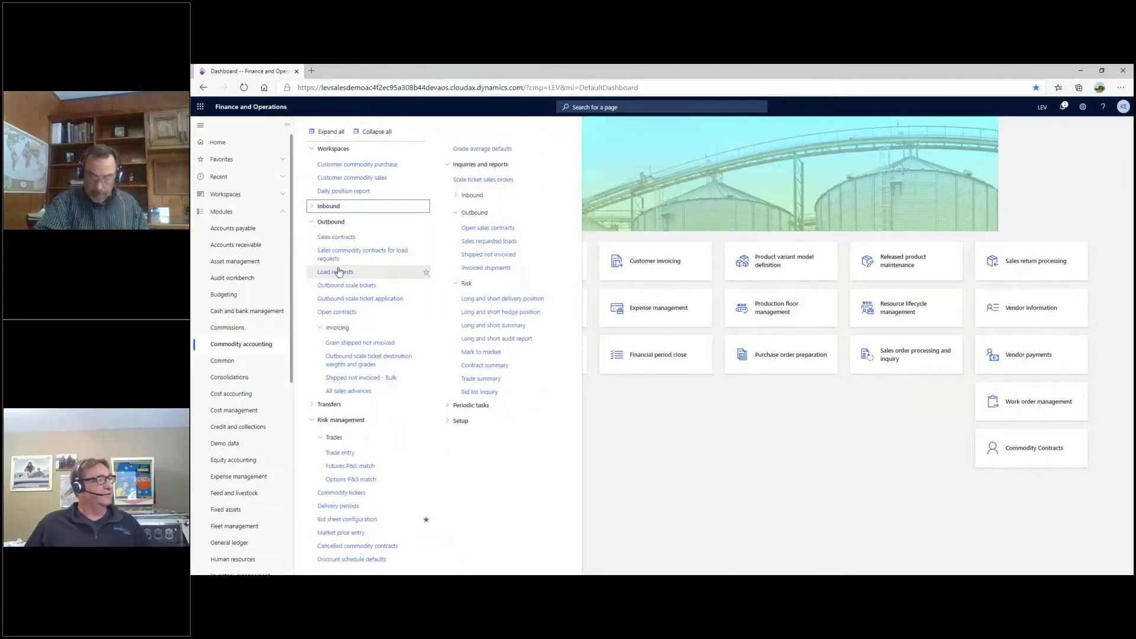
left_click(346, 289)
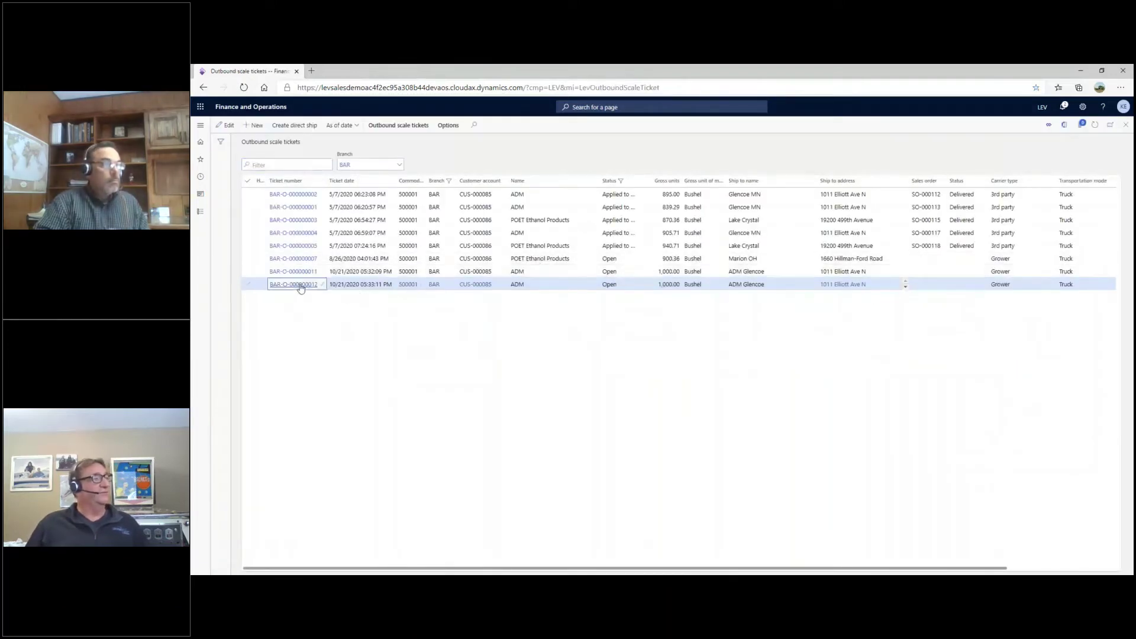
key("Return")
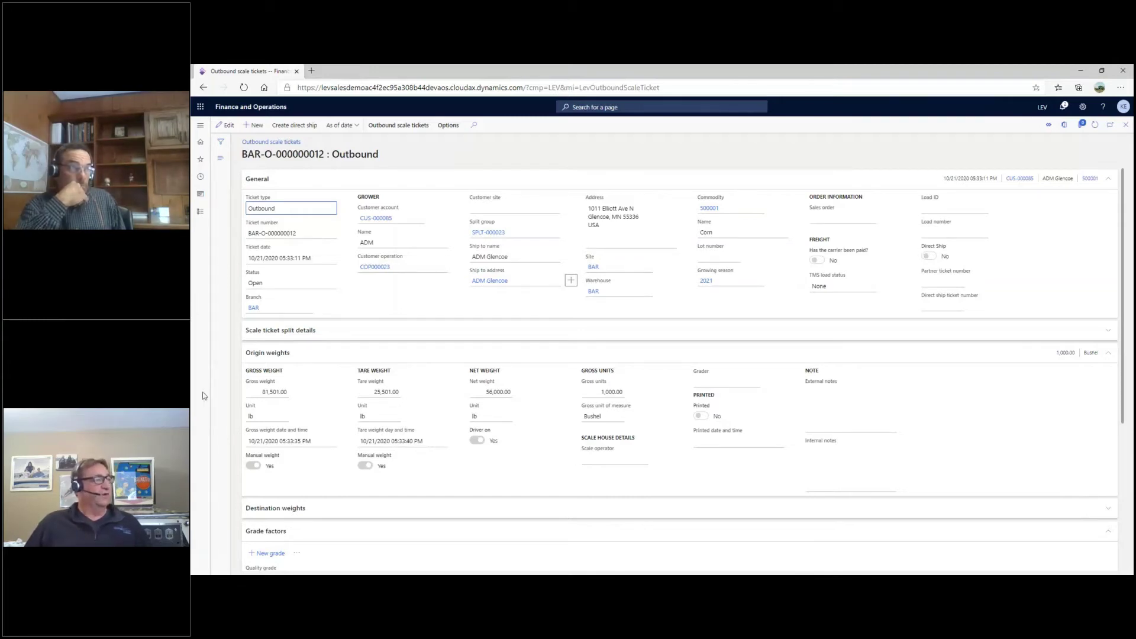
Step: Review the ticket's grade factors Moist and TW and its destination weights, all 0.00
scroll(381, 412, "down", 1)
scroll(382, 411, "down", 2)
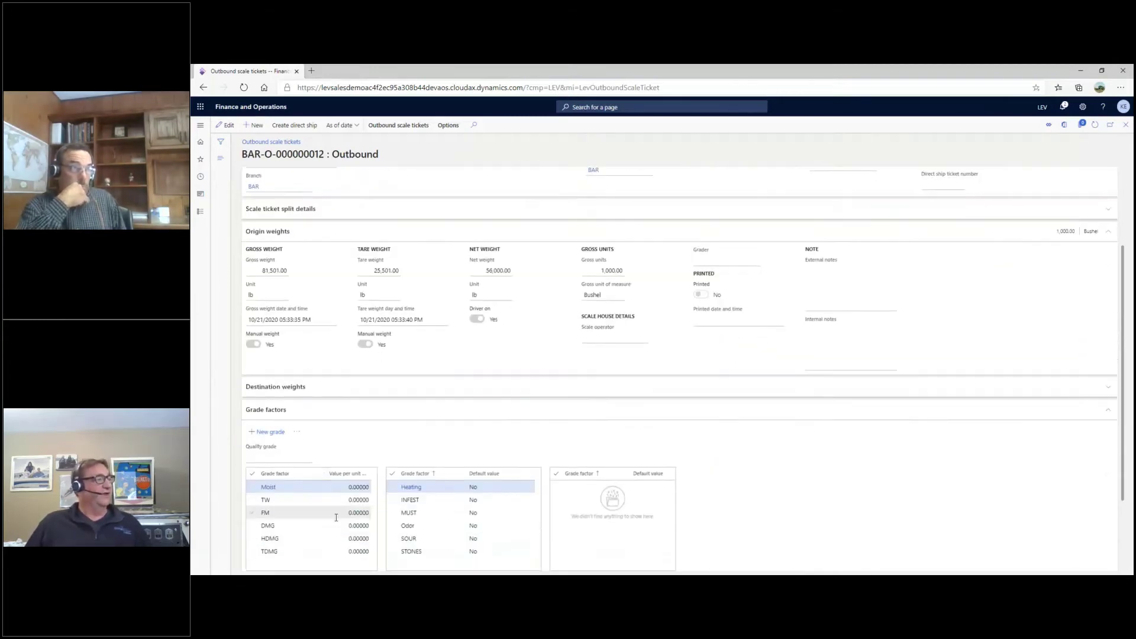
left_click(365, 389)
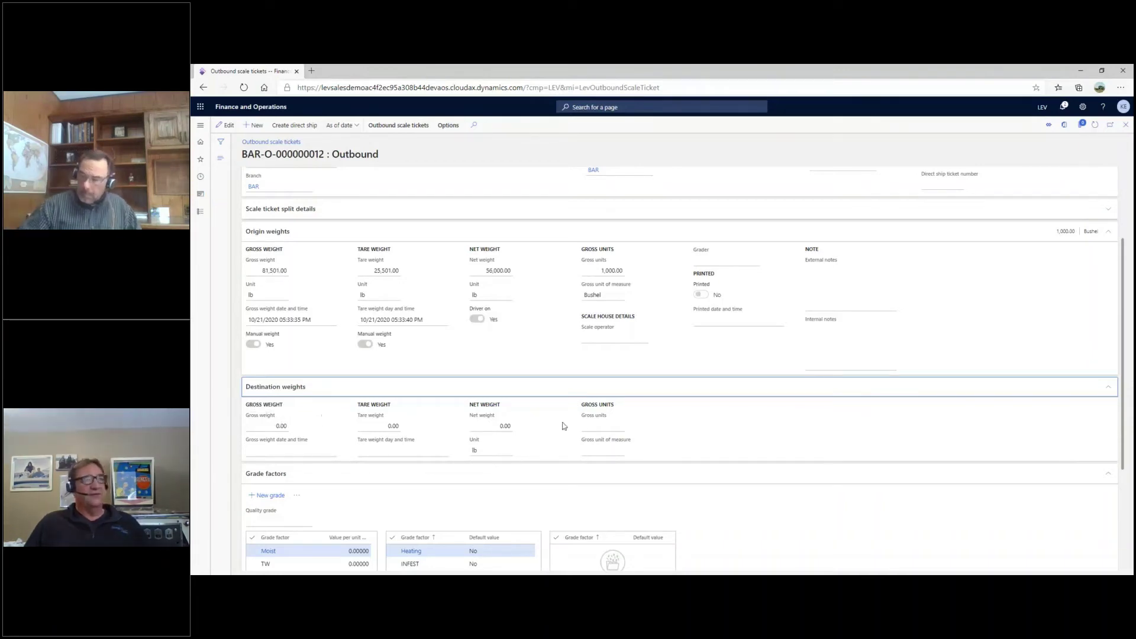
scroll(615, 423, "up", 3)
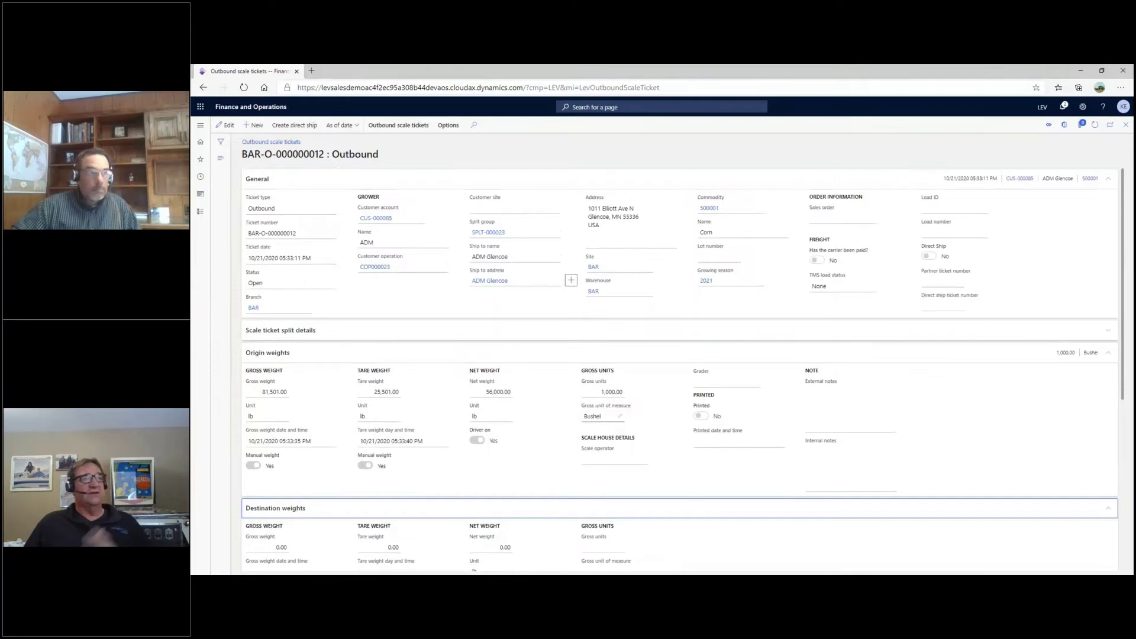
Step: Close the ticket and its list, then open Outbound scale ticket application for branch BAR
left_click(1126, 125)
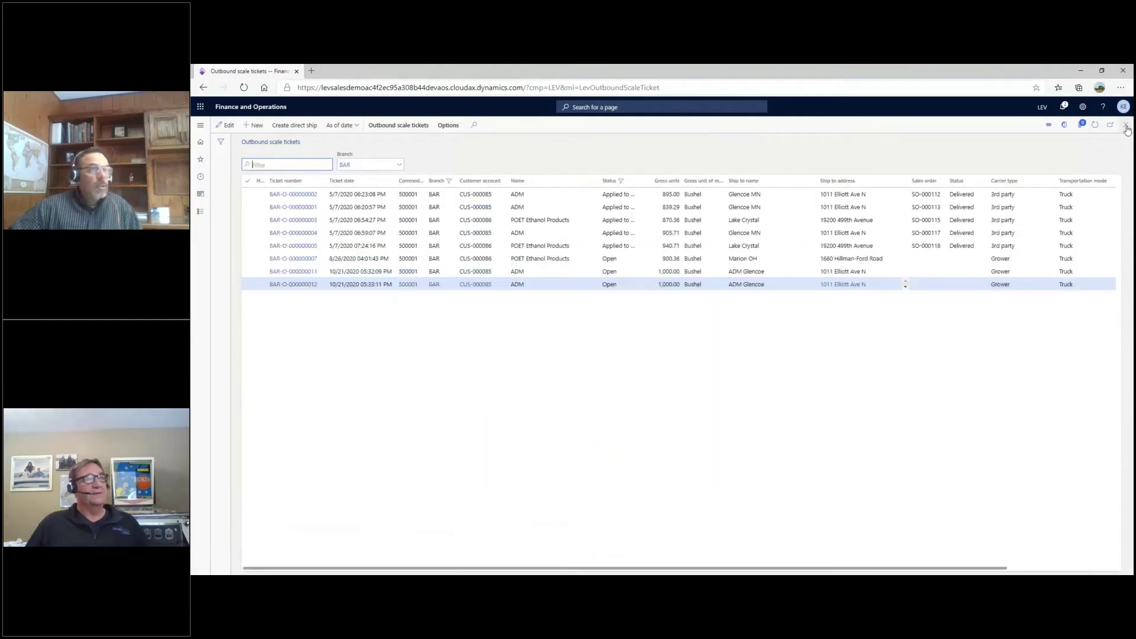
left_click(1126, 125)
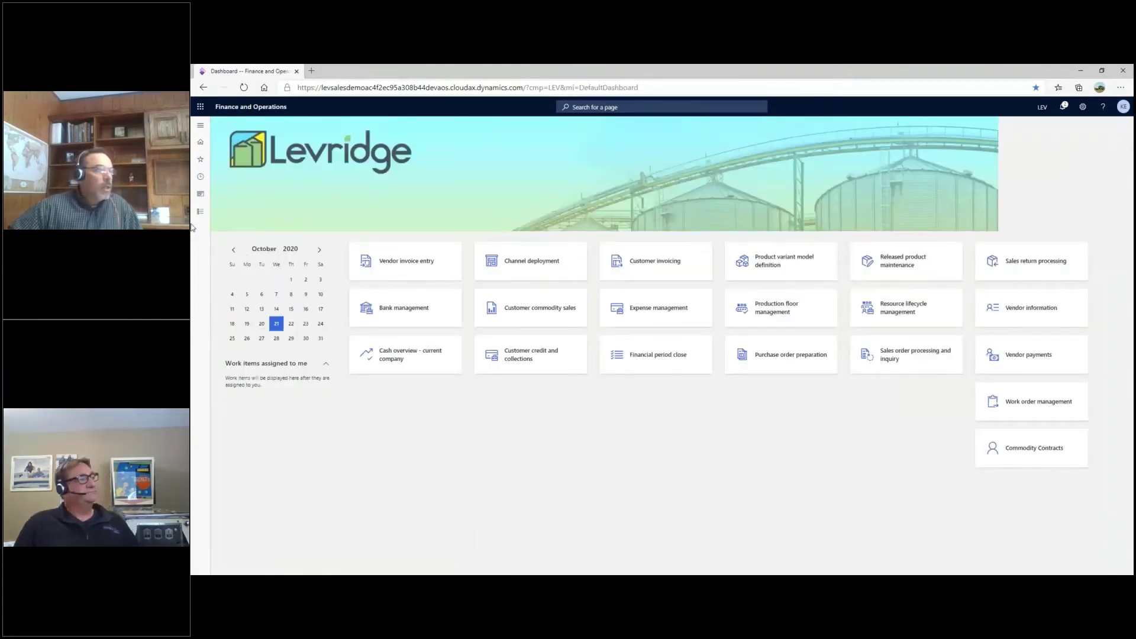
left_click(200, 212)
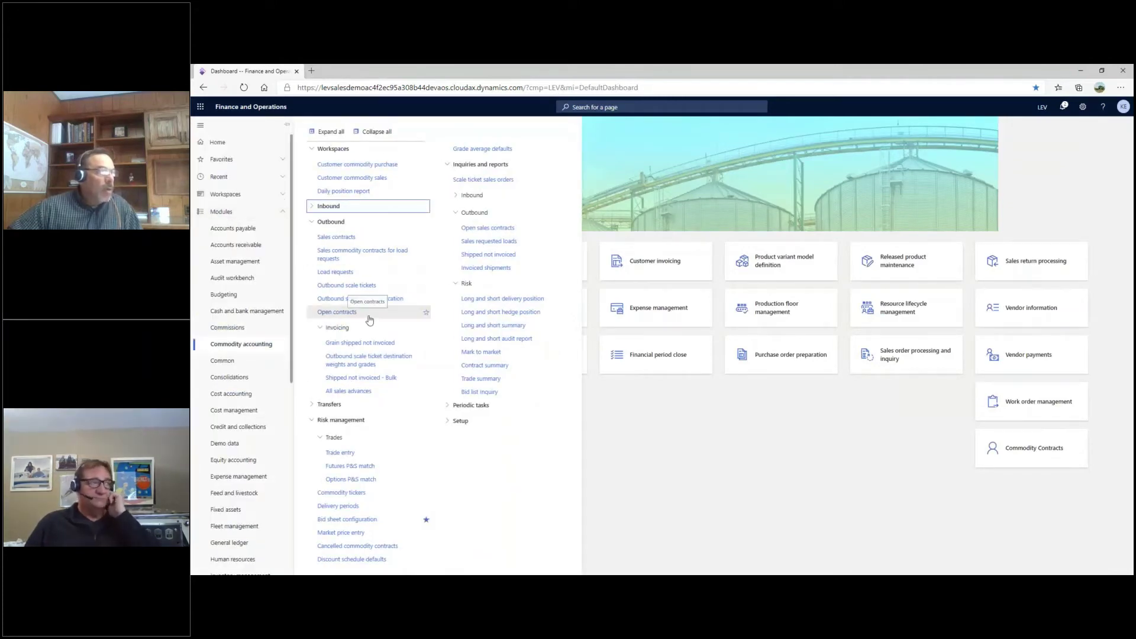
left_click(352, 298)
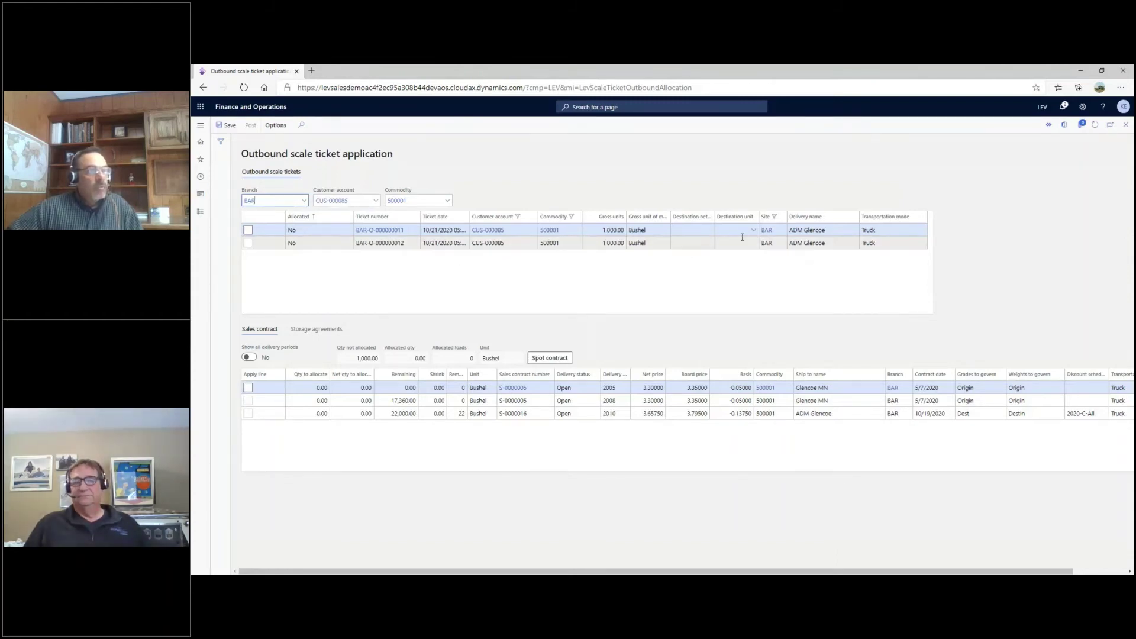
Step: Apply ticket BAR-O-000000012's 1,000 bushels to sales contract S-0000016
left_click(248, 242)
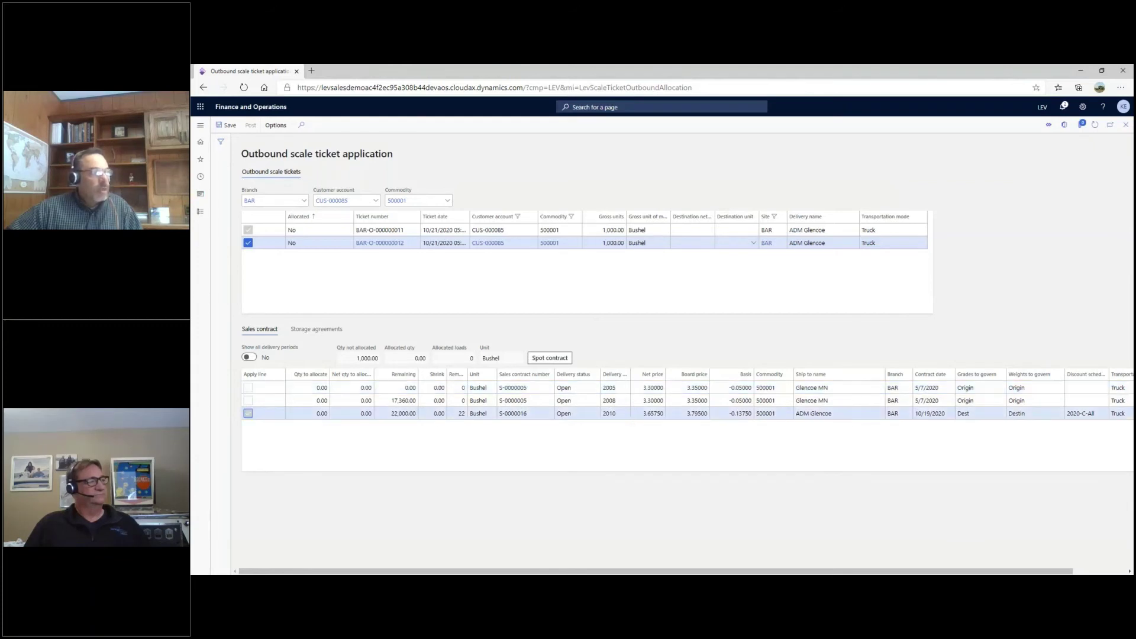
left_click(249, 413)
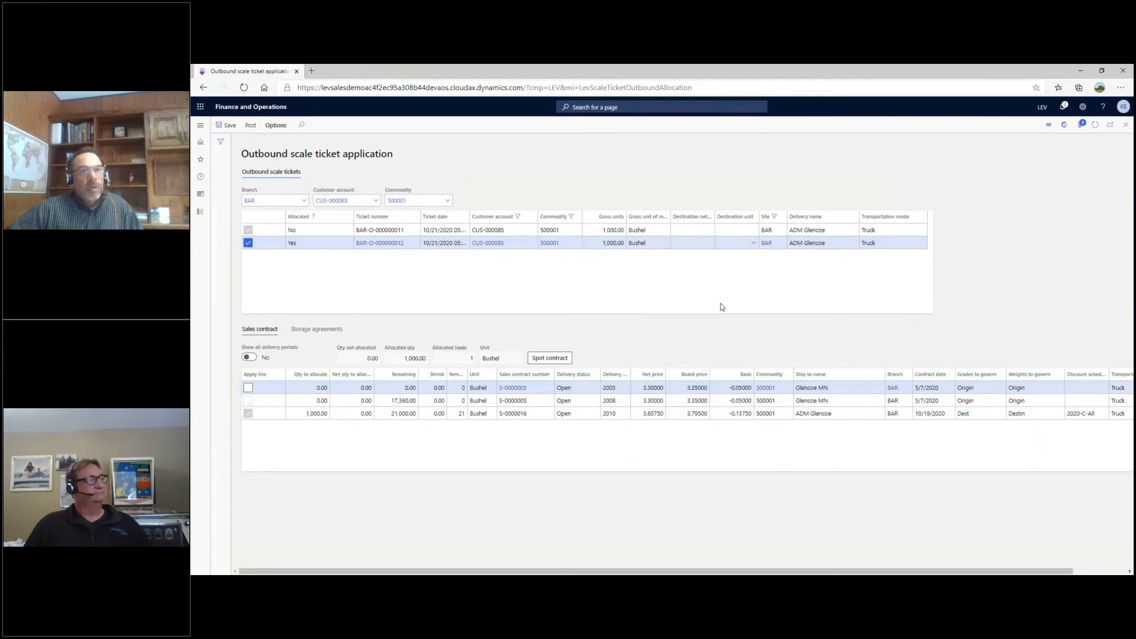
Step: Close the application, open Grain shipped not invoiced, and select the BAR group of six tickets
left_click(1127, 125)
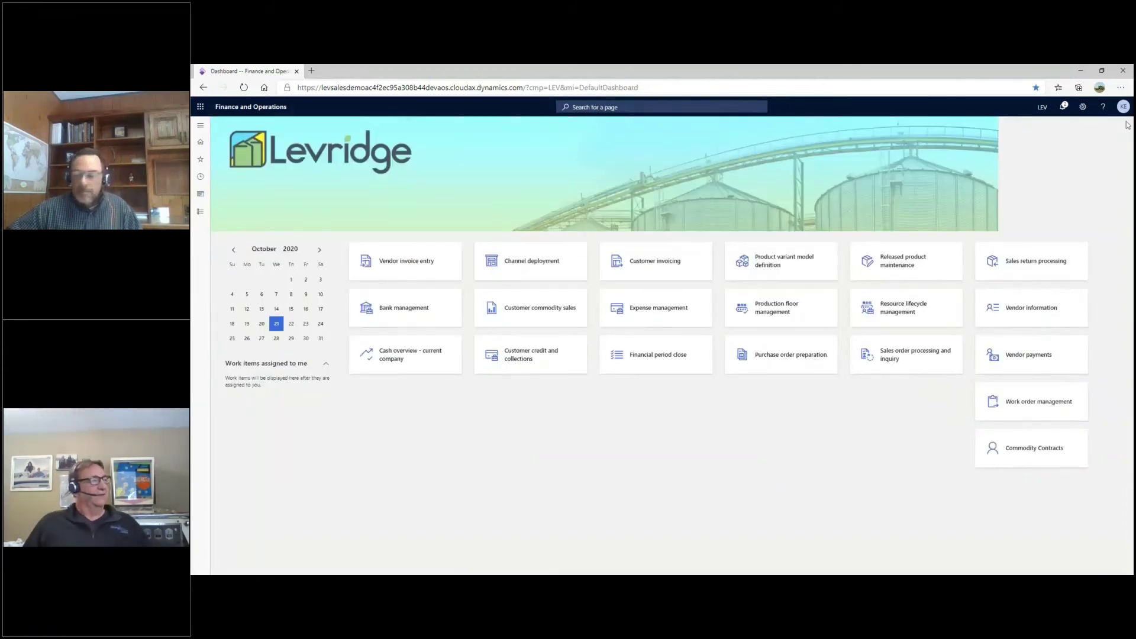
left_click(201, 214)
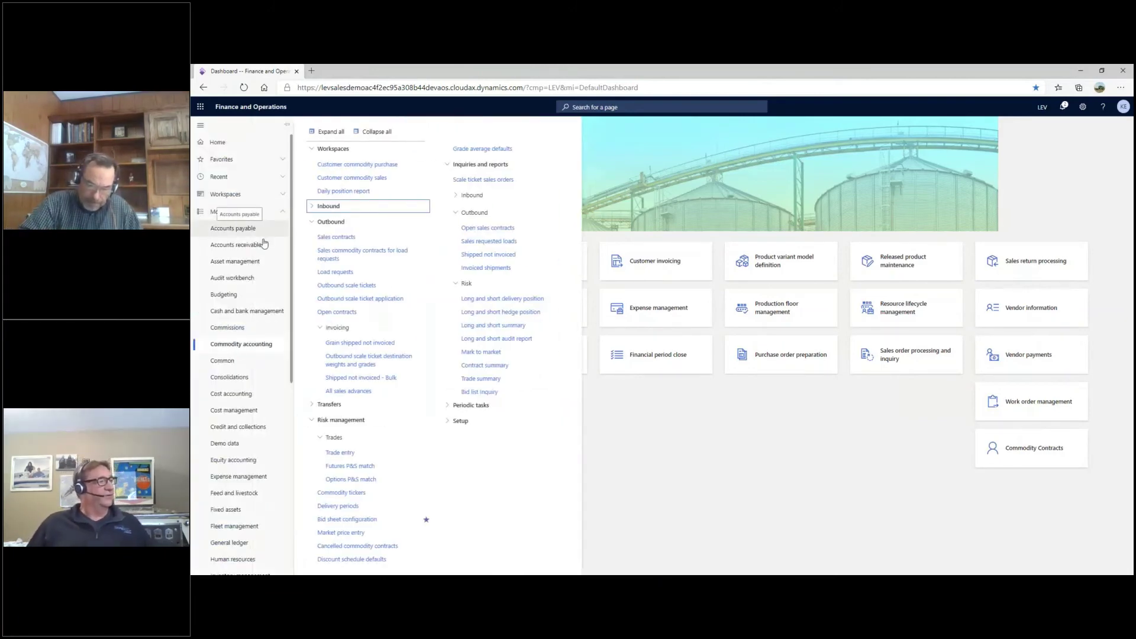
left_click(352, 347)
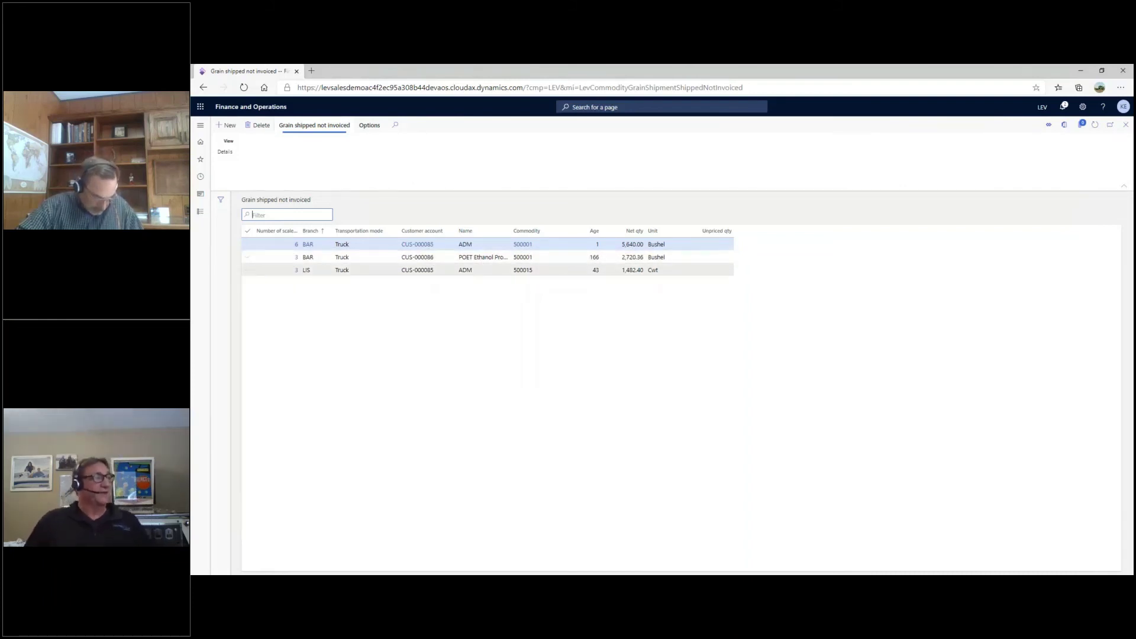
left_click(297, 247)
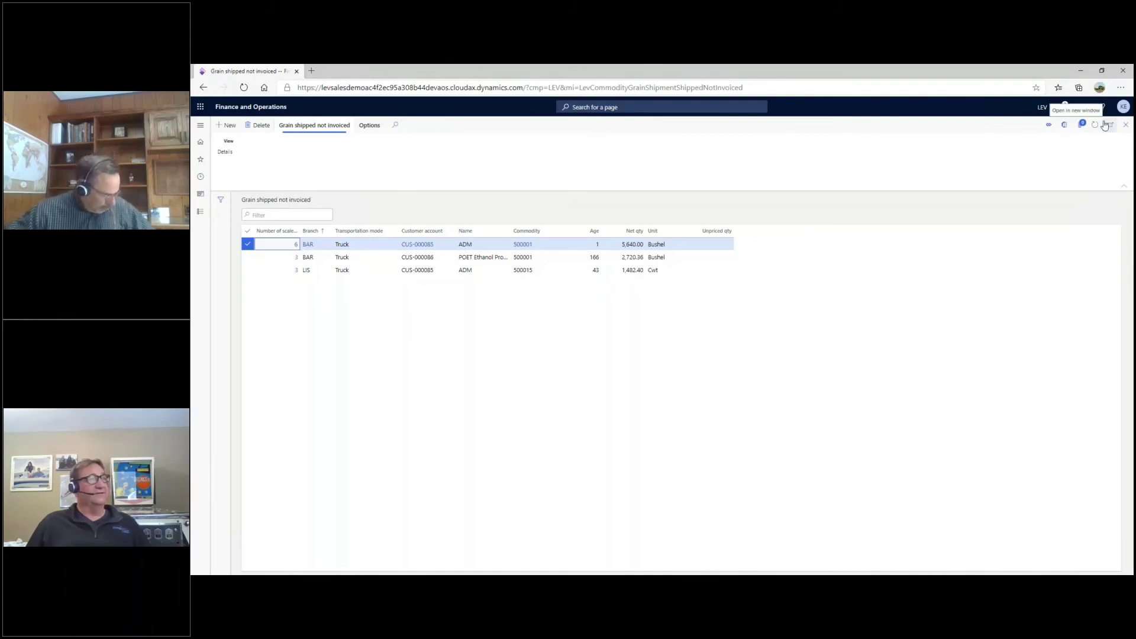
Step: Open the BAR 500001 group's sales lines and select all six for invoicing
left_click(242, 152)
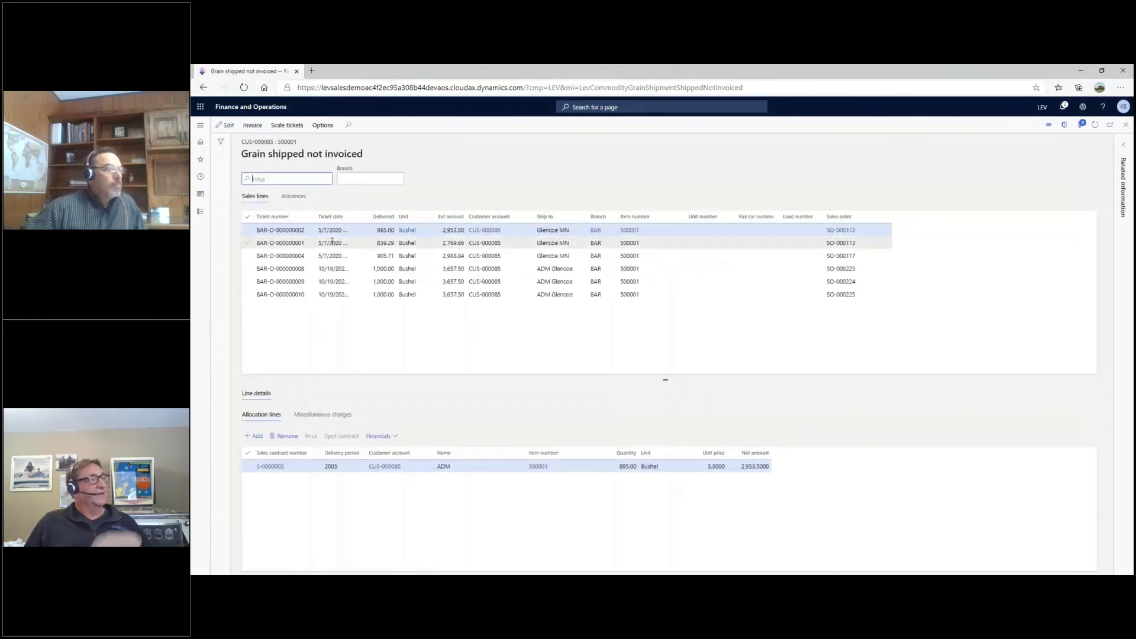
left_click(247, 217)
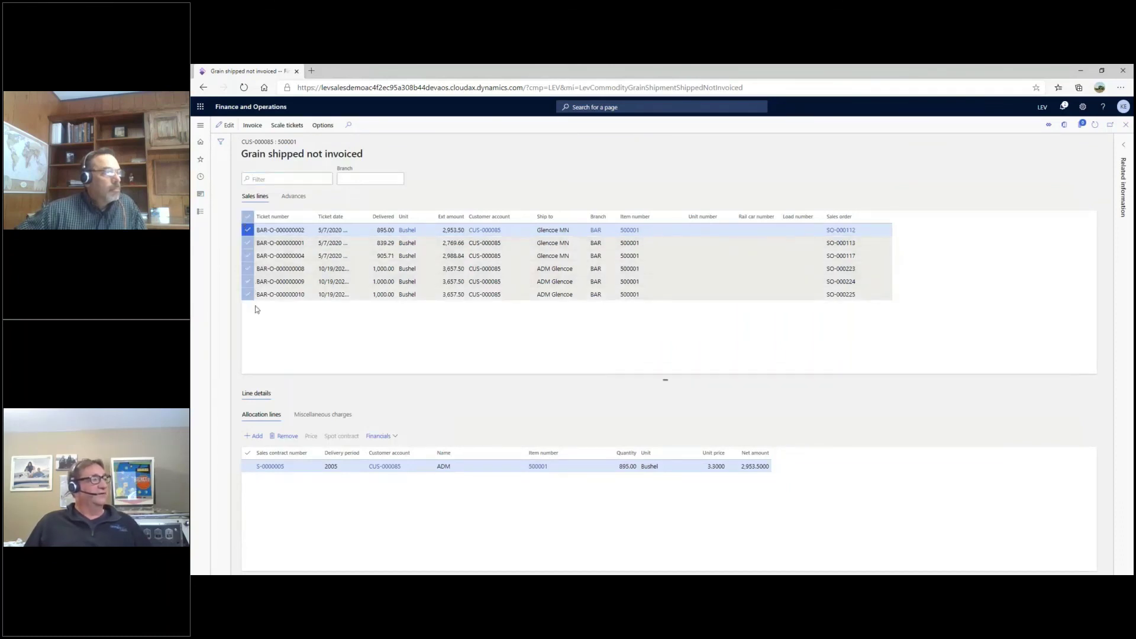